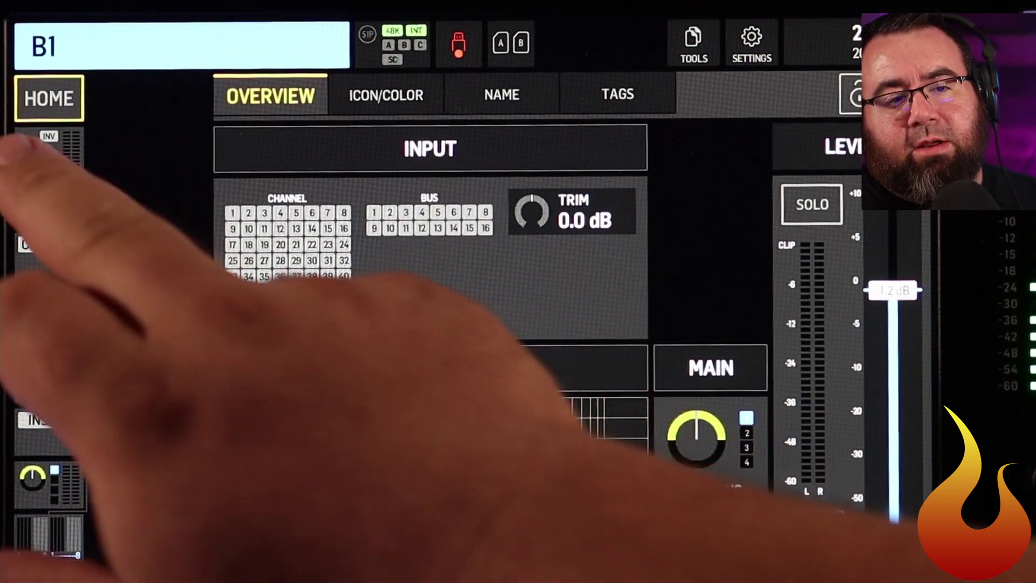
- Set bus 1's mode to Subgroup, and switch on channel 1's assignment to that bus
click(48, 150)
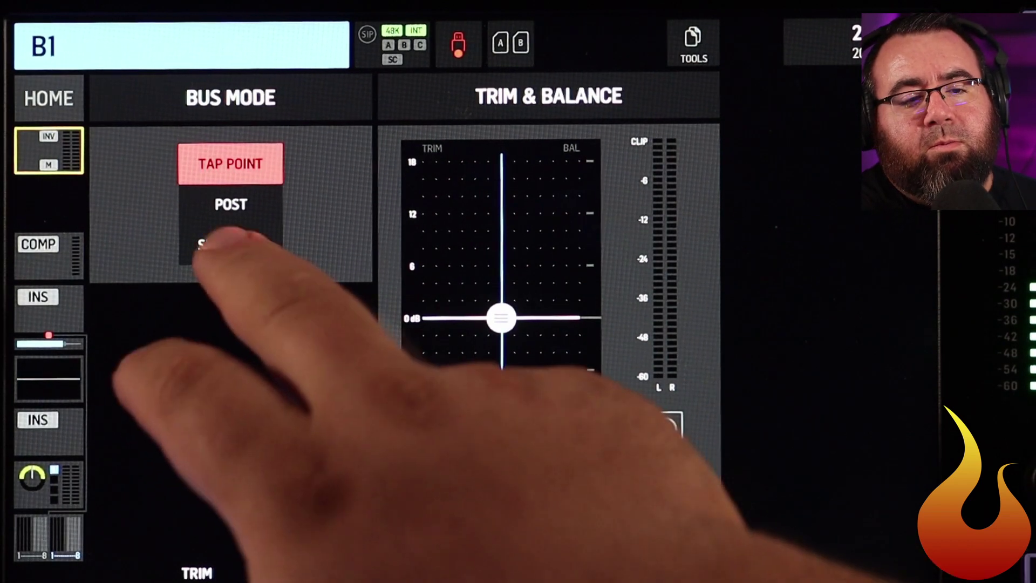
click(231, 244)
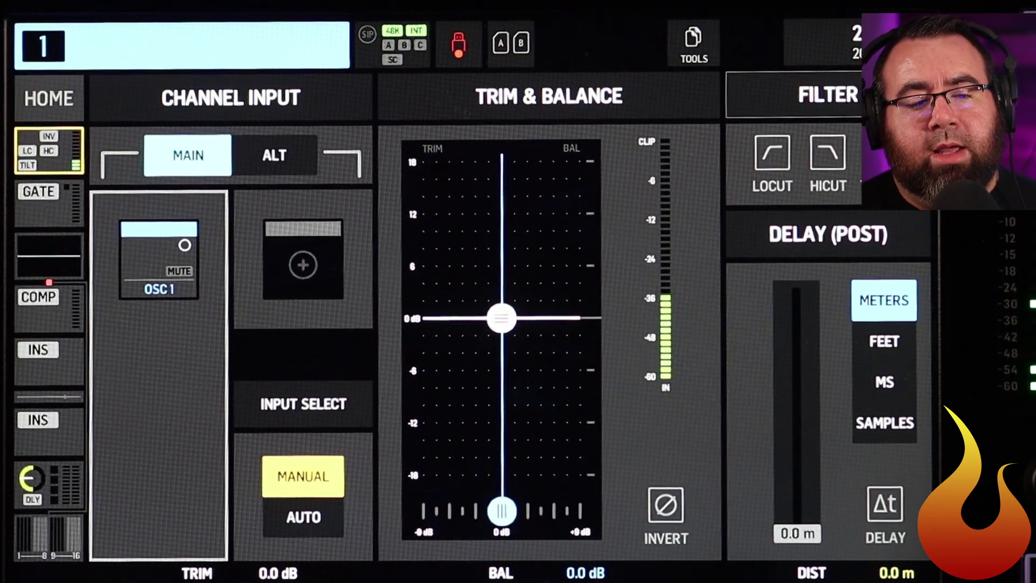
click(49, 537)
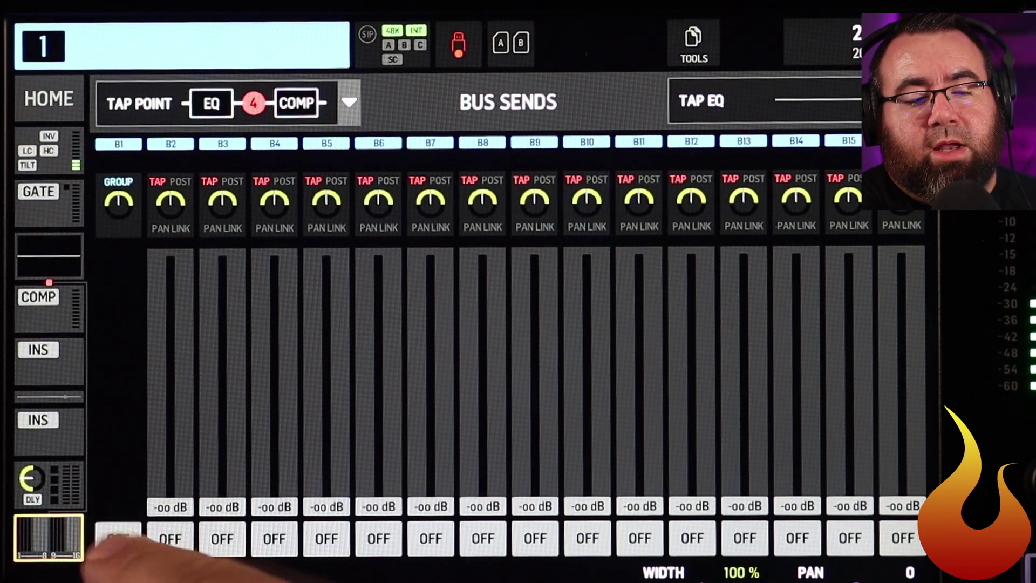
click(118, 539)
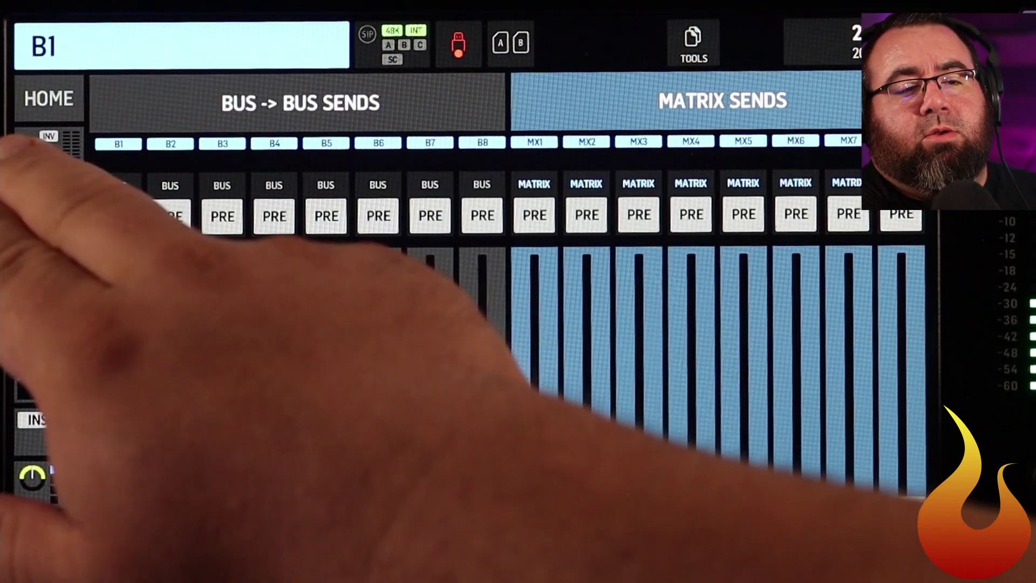
- Set bus 1's mode to Post, and raise channel 1's send to it to 0.0 dB before lowering it again
click(49, 148)
click(231, 204)
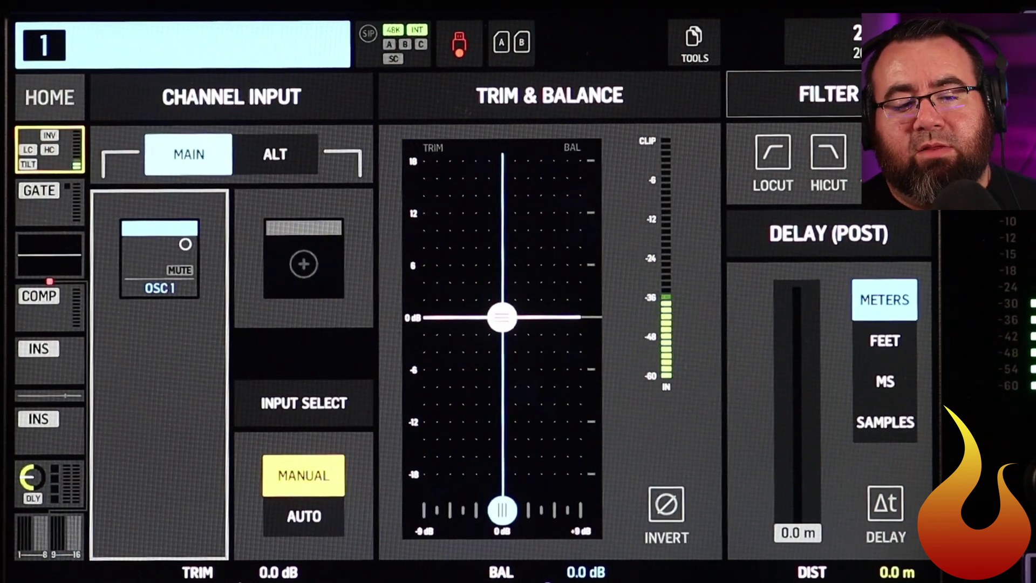
click(48, 534)
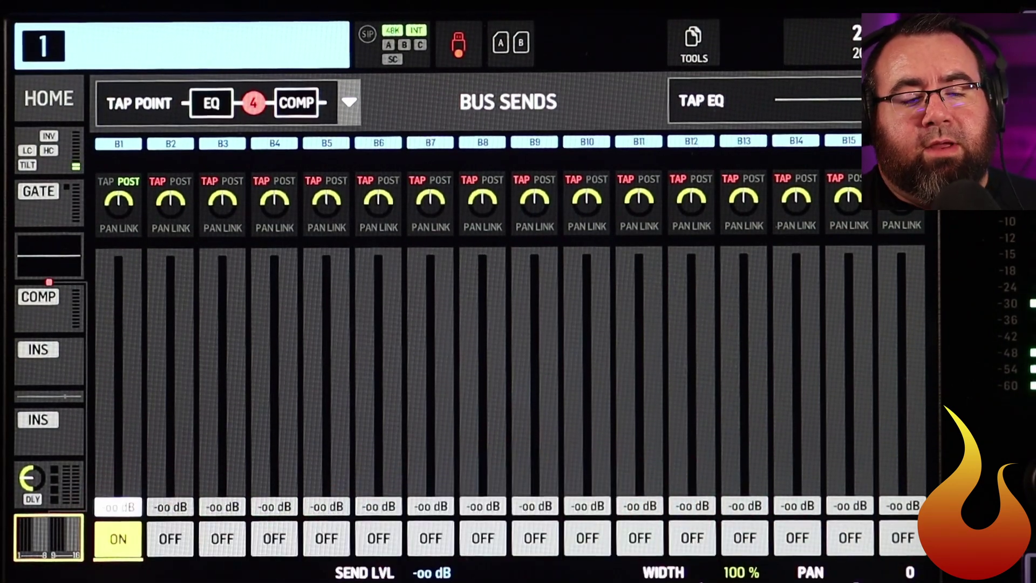
scroll(118, 448, up, 20)
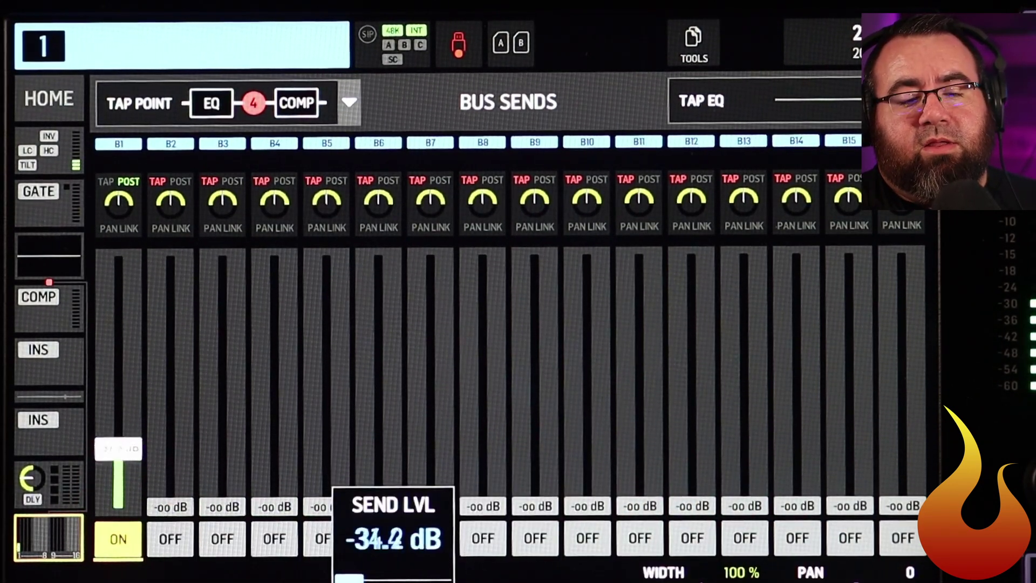
scroll(118, 377, up, 12)
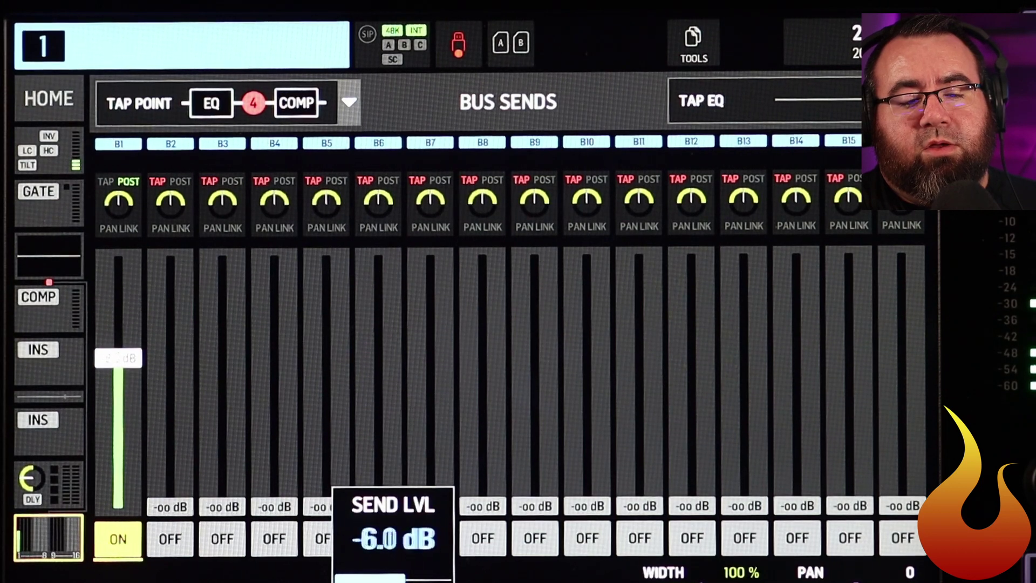
scroll(118, 327, up, 3)
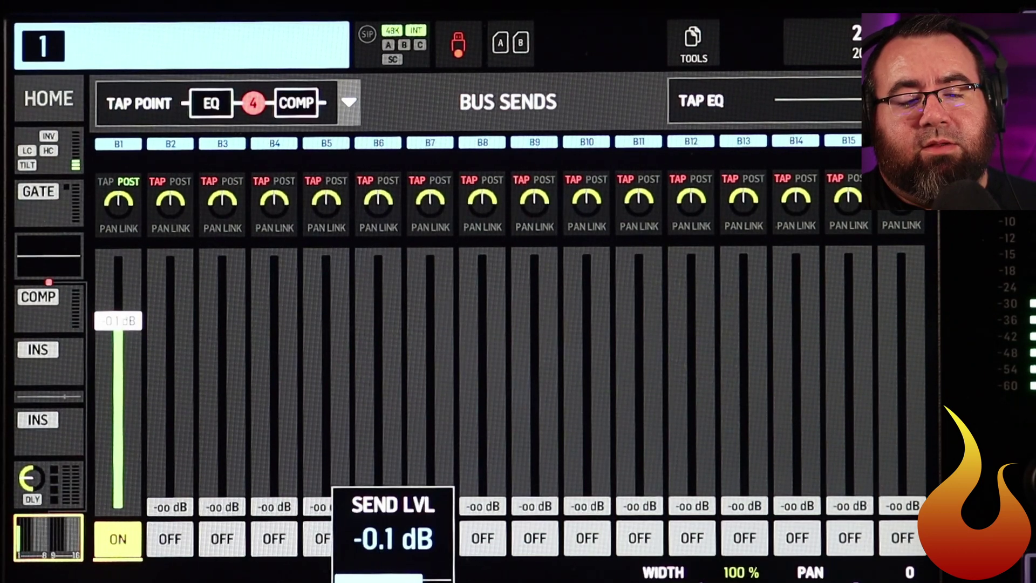
scroll(118, 319, up, 1)
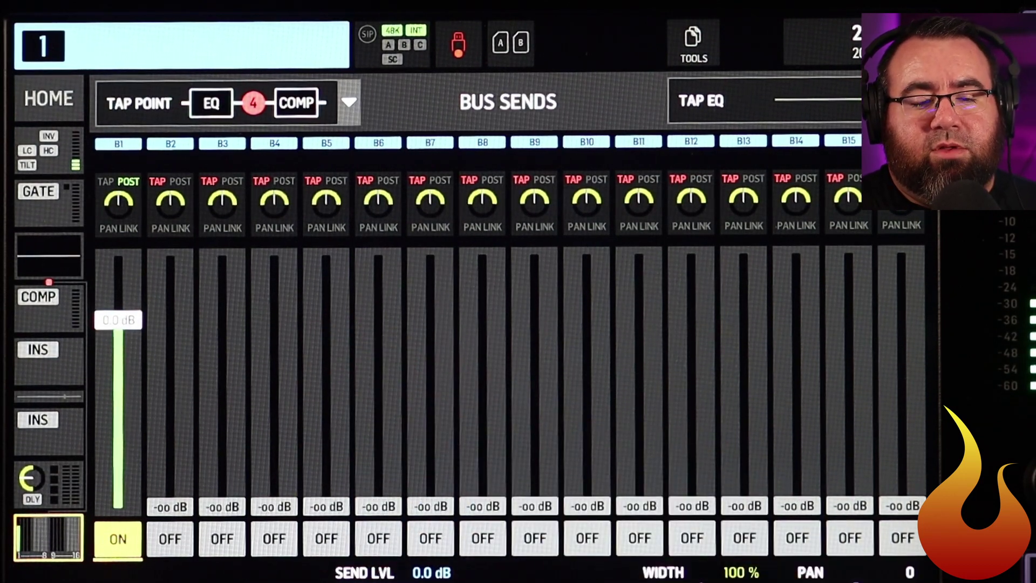
drag(118, 320, 118, 380)
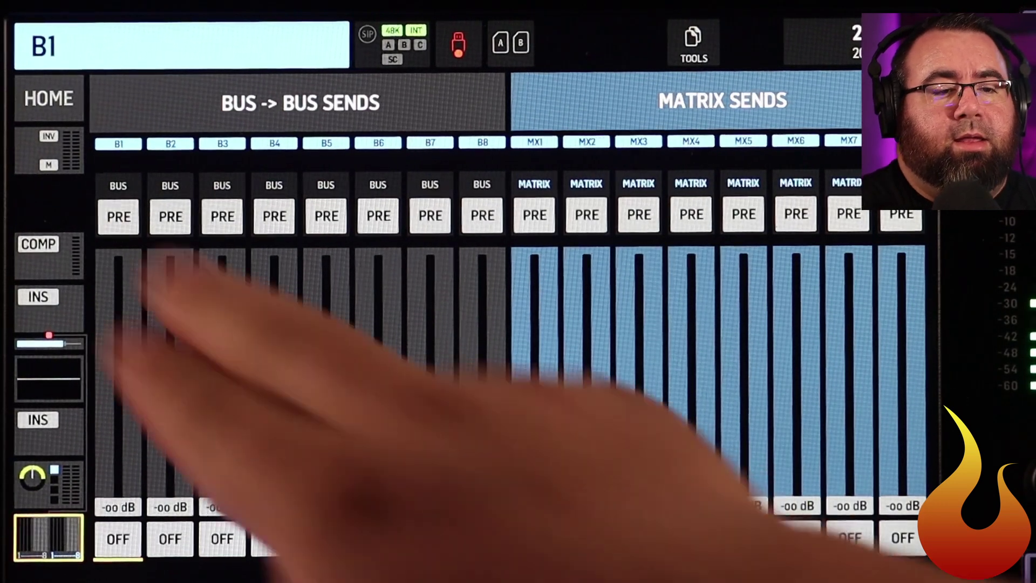
- Set bus 1's mode to Tap Point, and set channel 1's active send to that bus to -9.4 dB
click(49, 149)
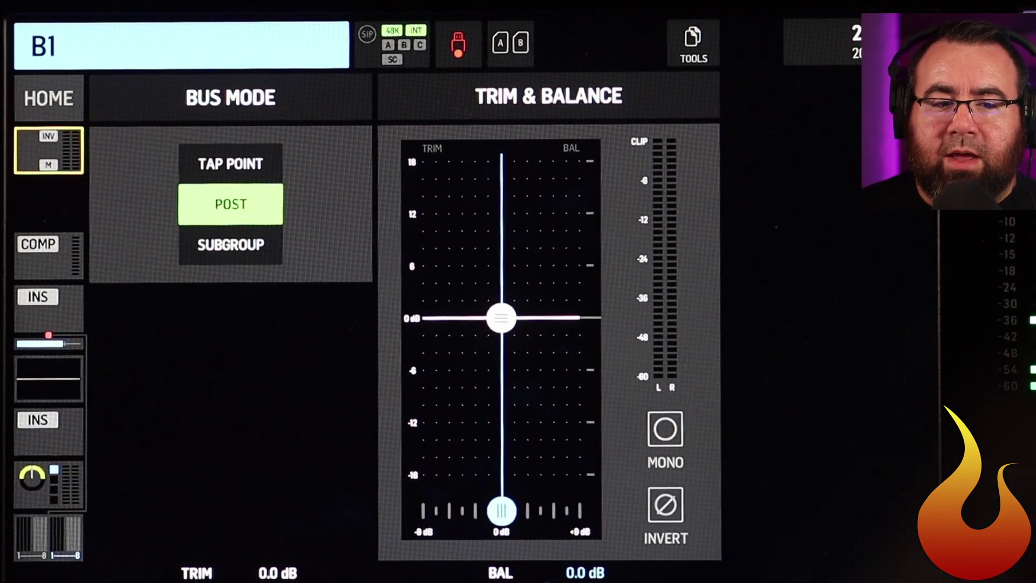
click(231, 163)
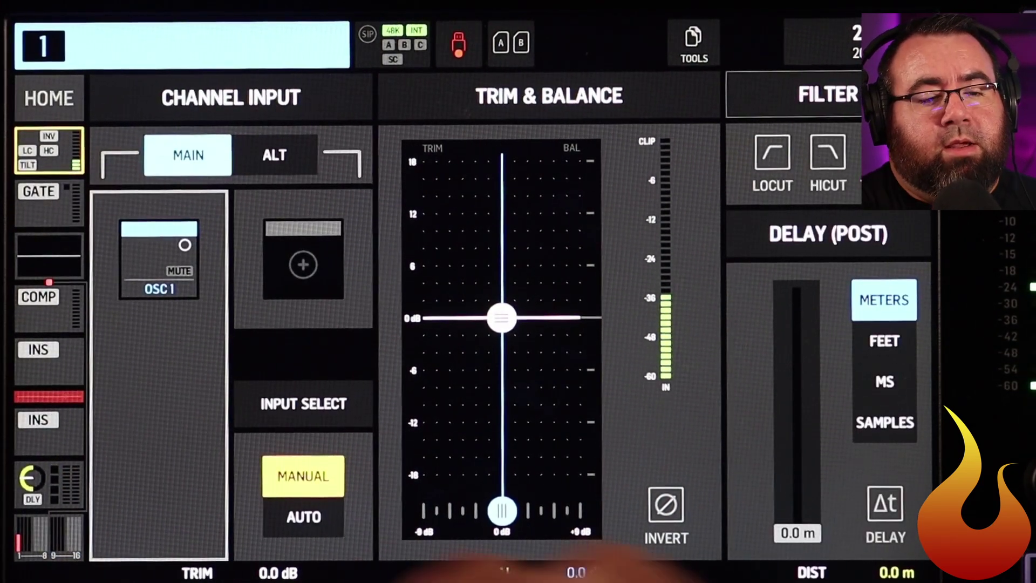
click(49, 532)
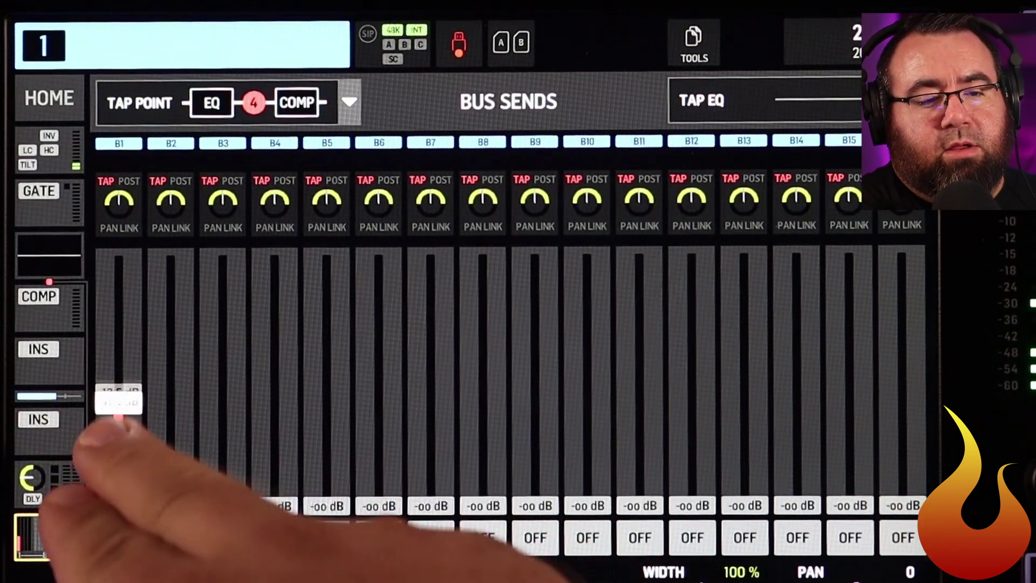
click(118, 539)
drag(119, 501, 119, 378)
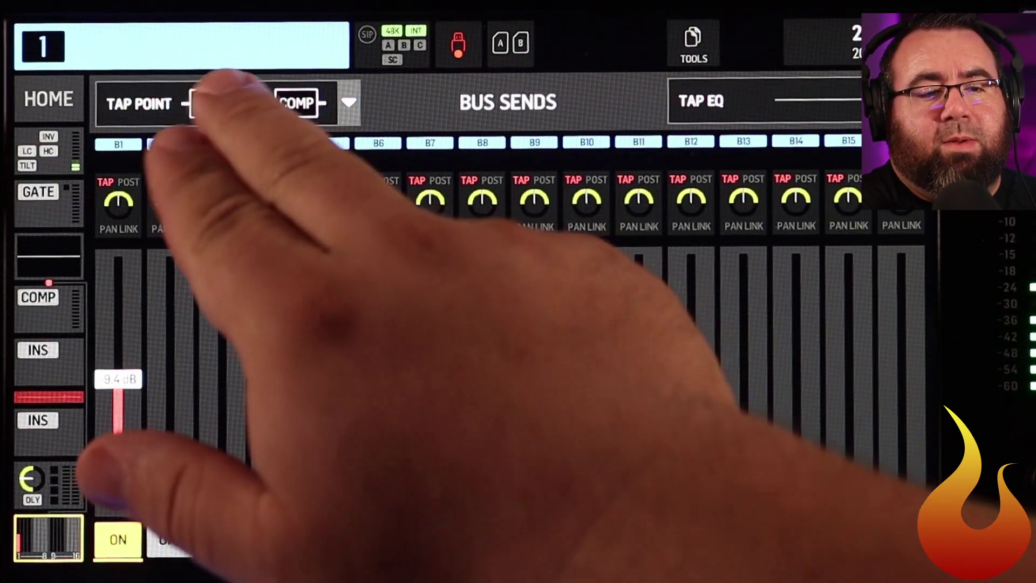
- Switch channel 1's send tap point to 6 (PRE FDR), and return it to TAP 4
click(216, 102)
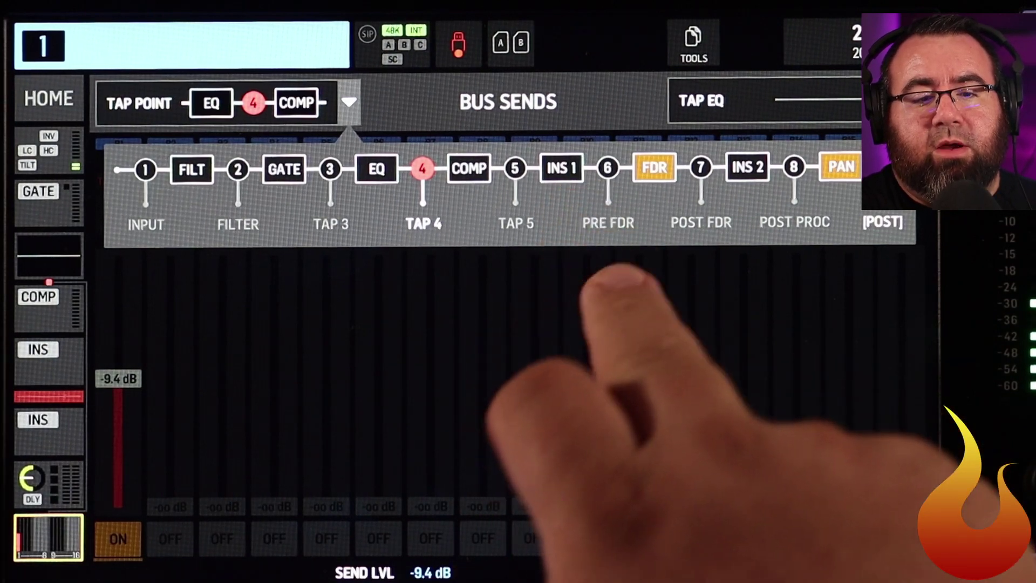
click(608, 168)
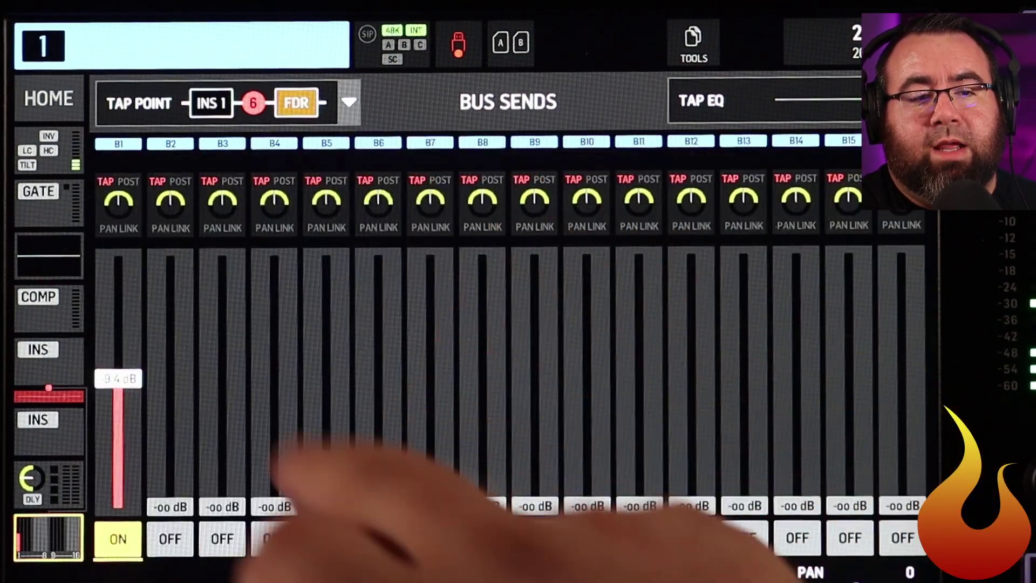
click(173, 103)
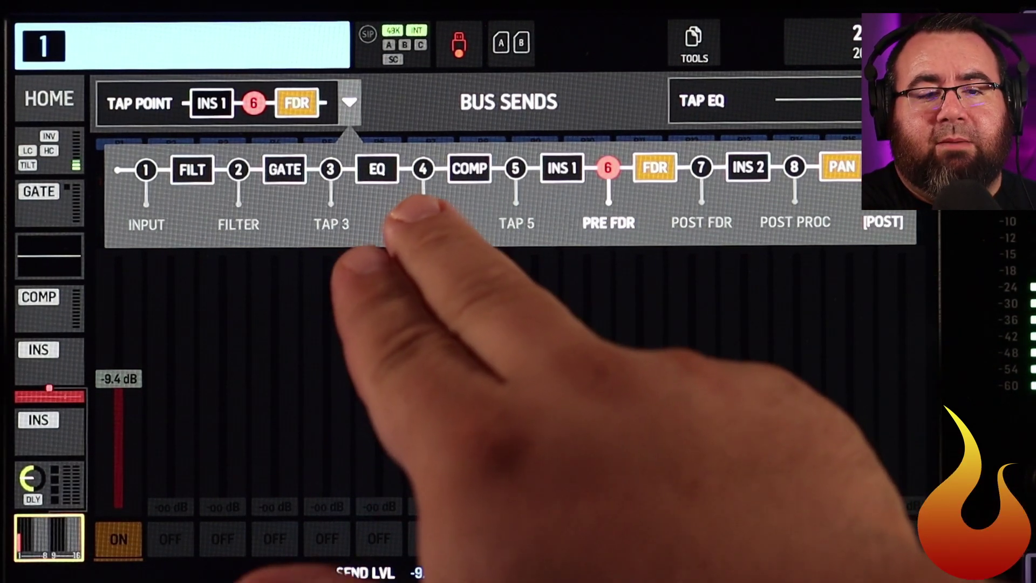
click(423, 169)
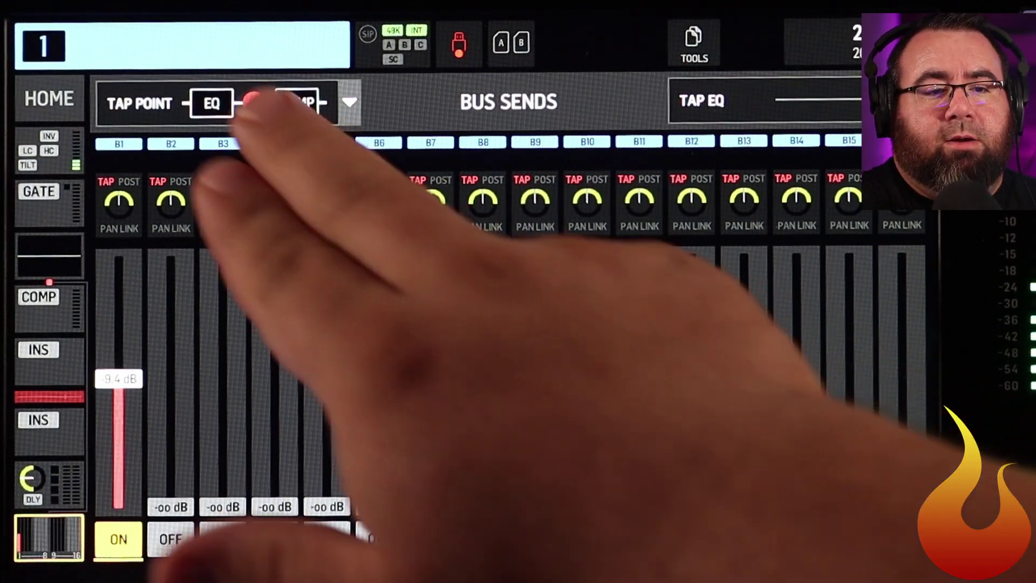
- Move channel 1's send tap point to 6 (PRE FDR), and reopen the tap point choices
click(254, 102)
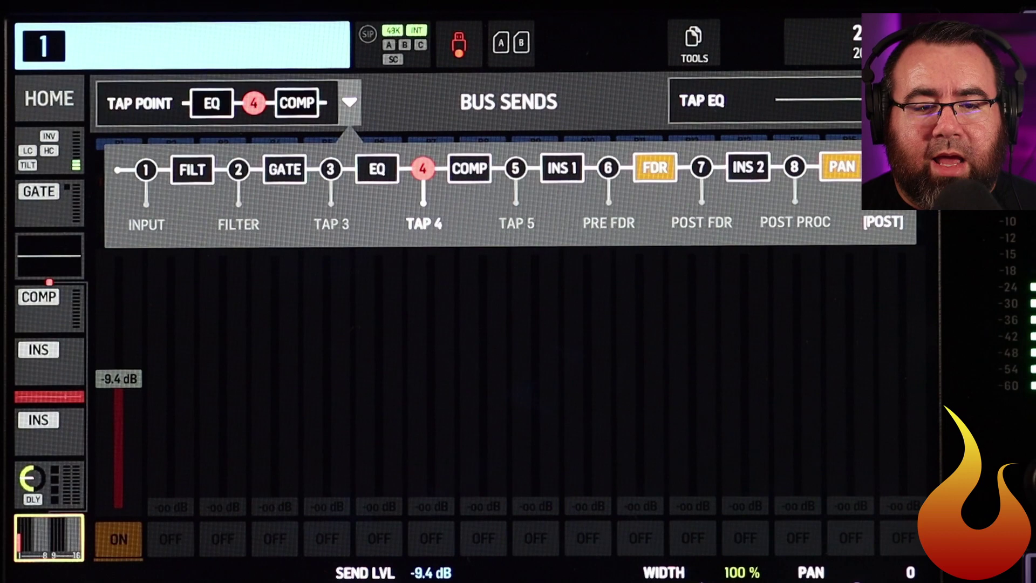
click(609, 184)
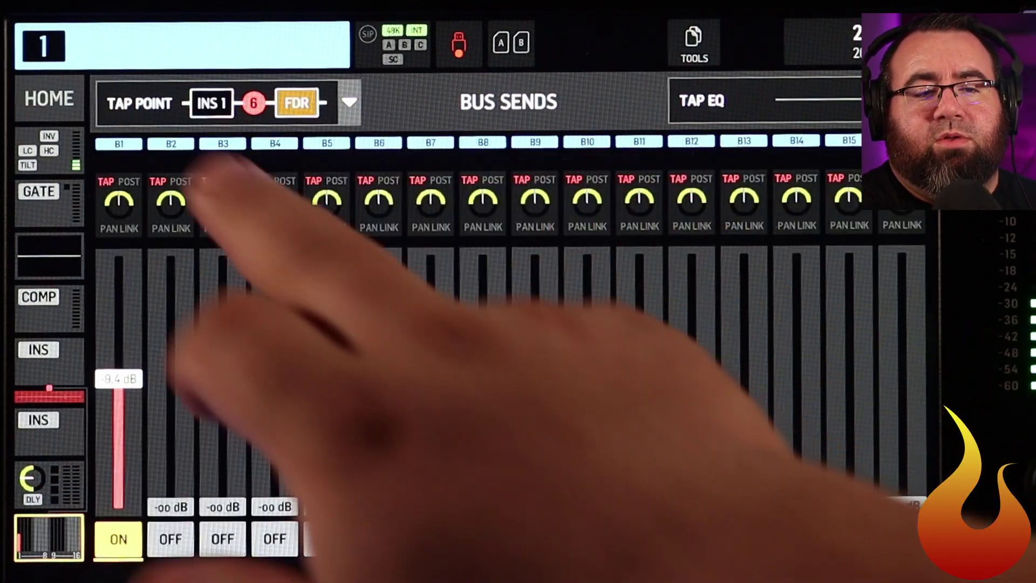
click(350, 102)
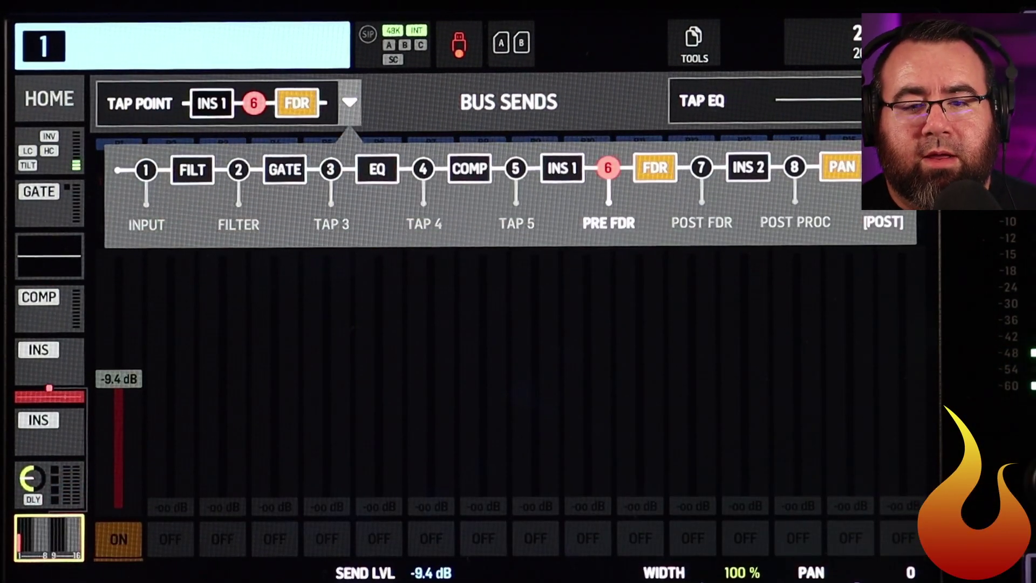
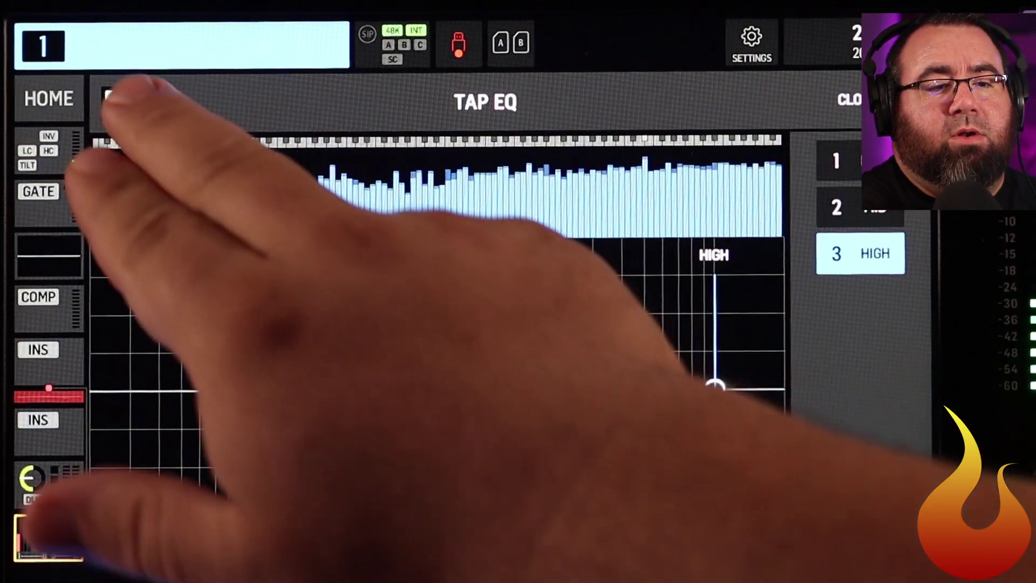
- Turn on channel 1's Tap EQ, and move its HIGH band down to a frequency between 4K and 6K
click(136, 103)
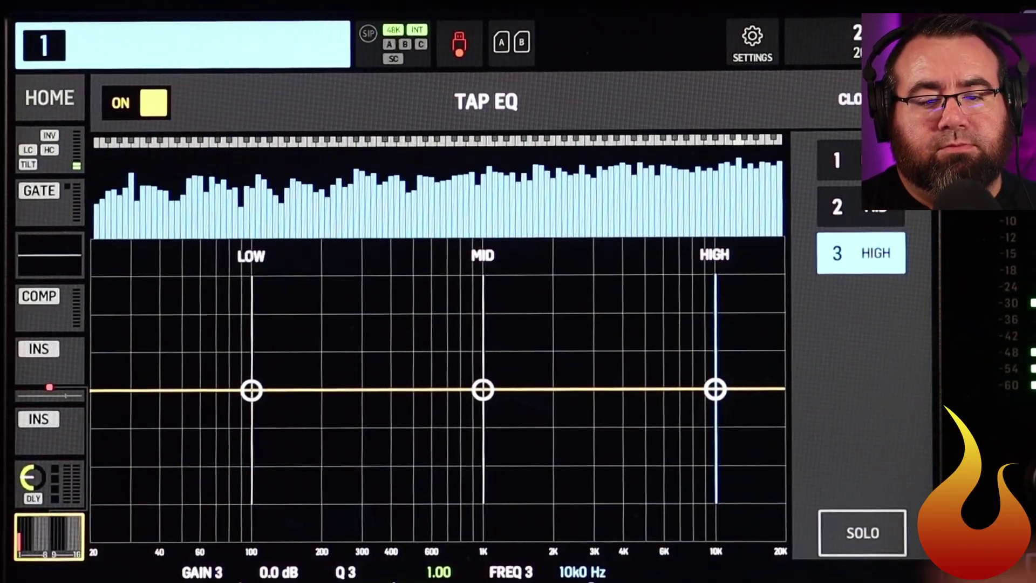
drag(716, 390, 654, 390)
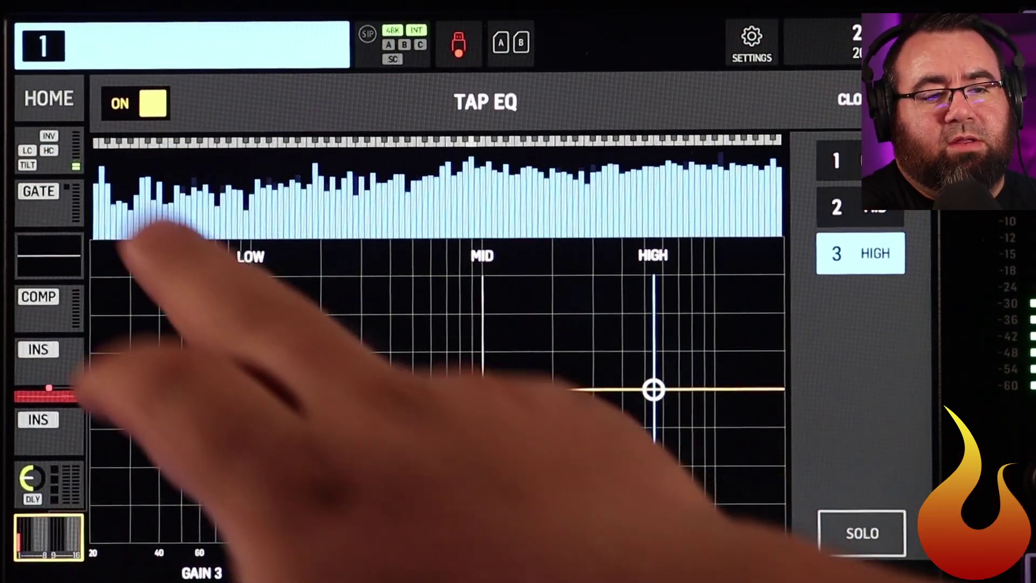
- Examine where the tap sits in channel 1's processing chain on its overview, and return to the bus sends
click(49, 150)
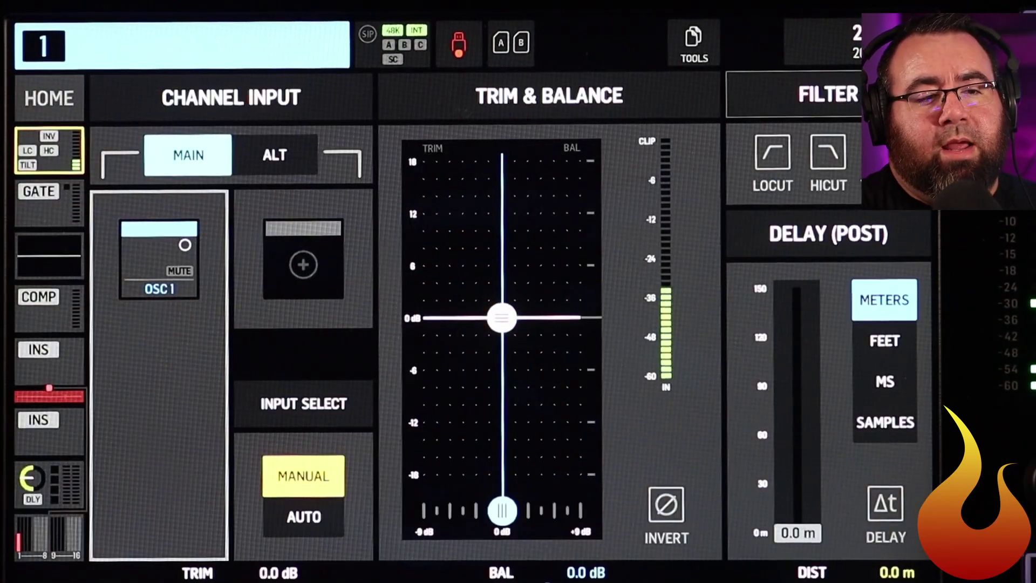
click(48, 97)
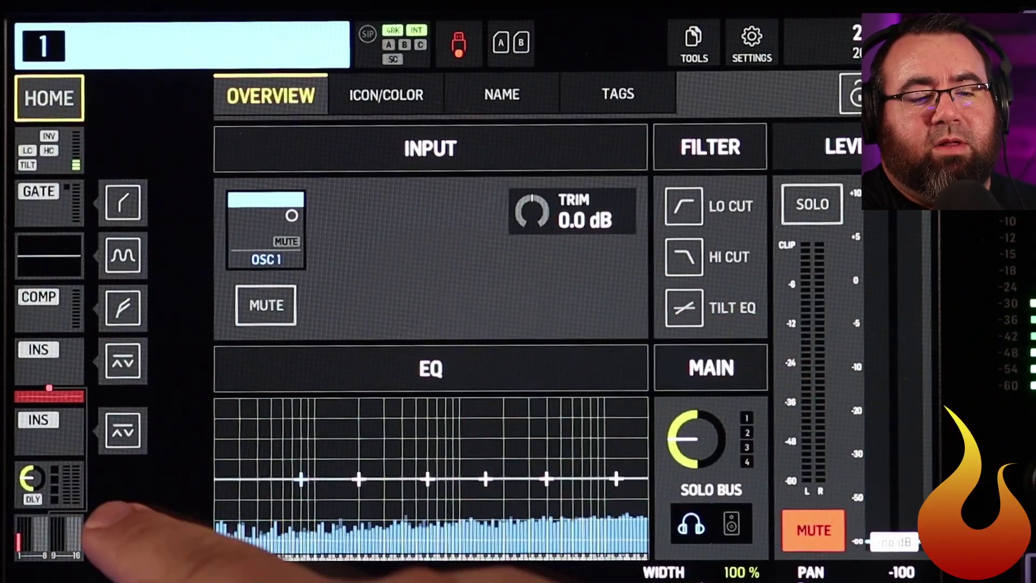
mouse_move(159, 386)
mouse_down()
mouse_move(185, 333)
mouse_move(169, 301)
mouse_move(184, 278)
mouse_move(173, 286)
mouse_up()
drag(140, 224, 181, 234)
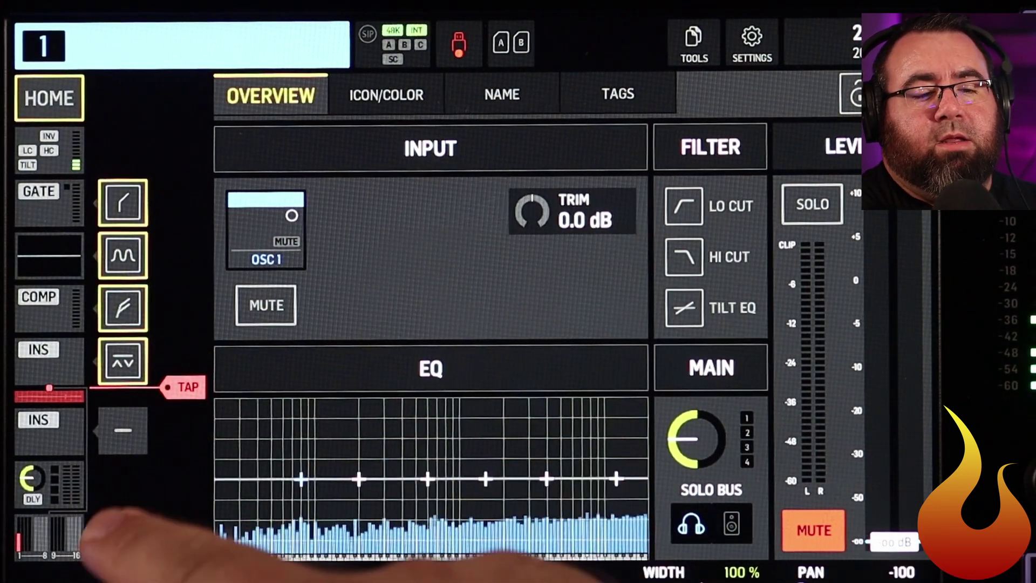
click(48, 537)
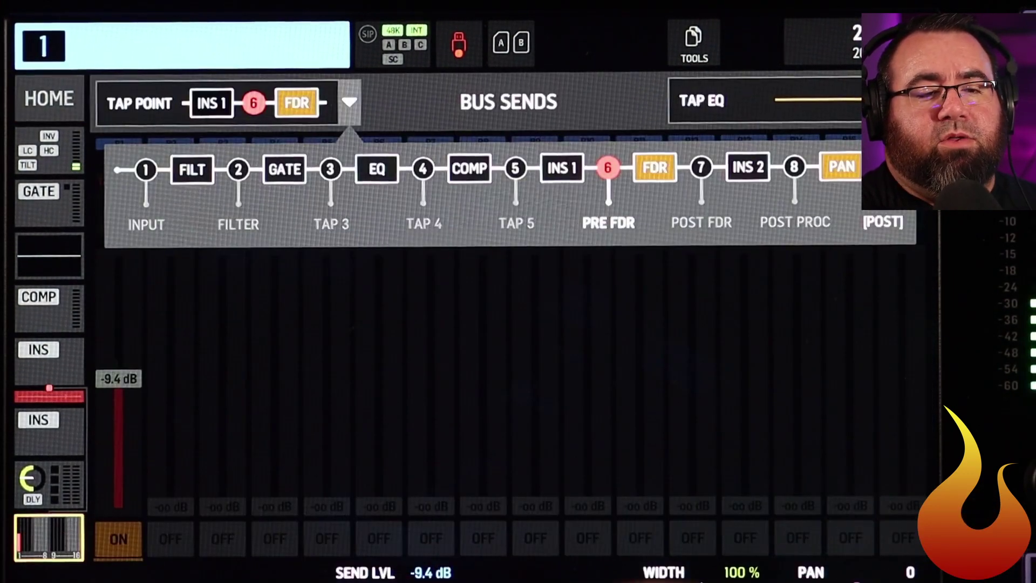
click(399, 308)
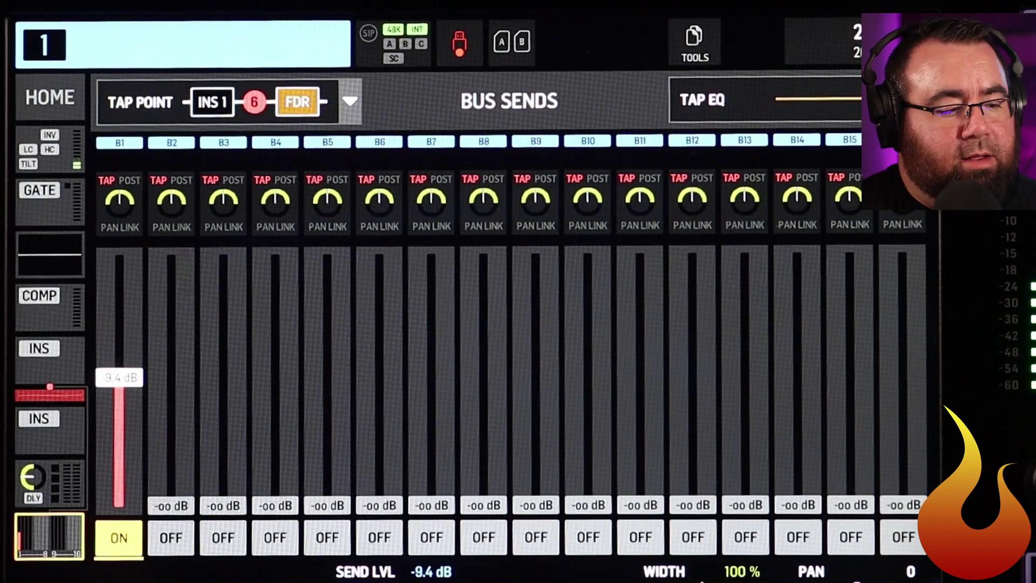
- Sweep the pan of channel 1's send to bus 1 to +100 and to -80, and return it to 0
scroll(993, 534, down, 10)
scroll(993, 534, up, 20)
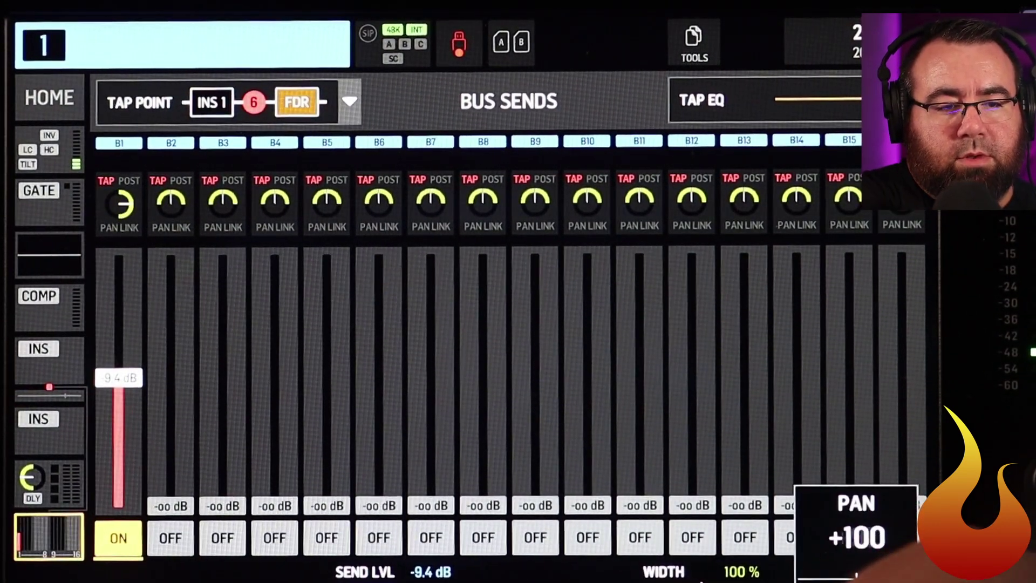
scroll(993, 535, down, 10)
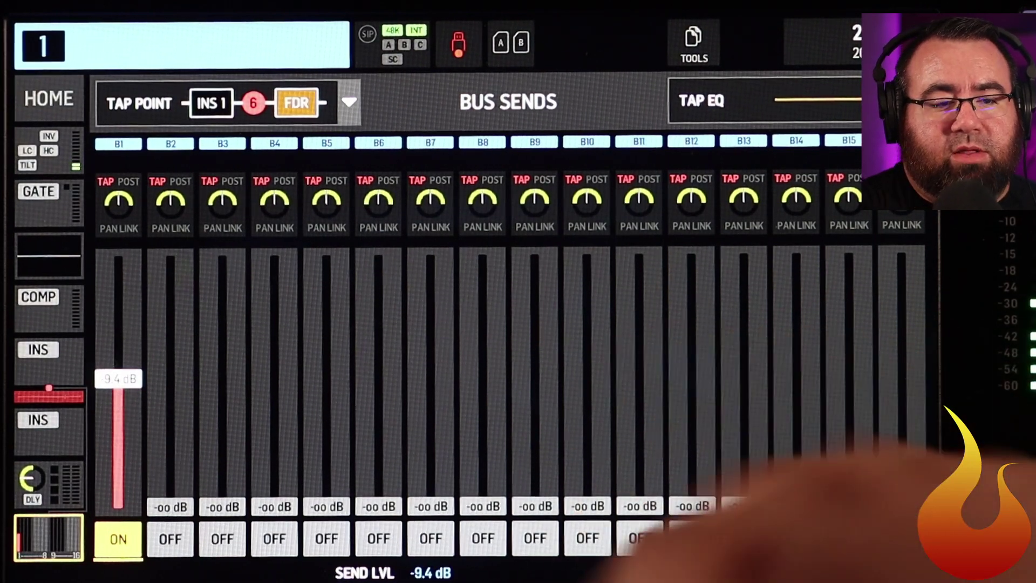
click(910, 572)
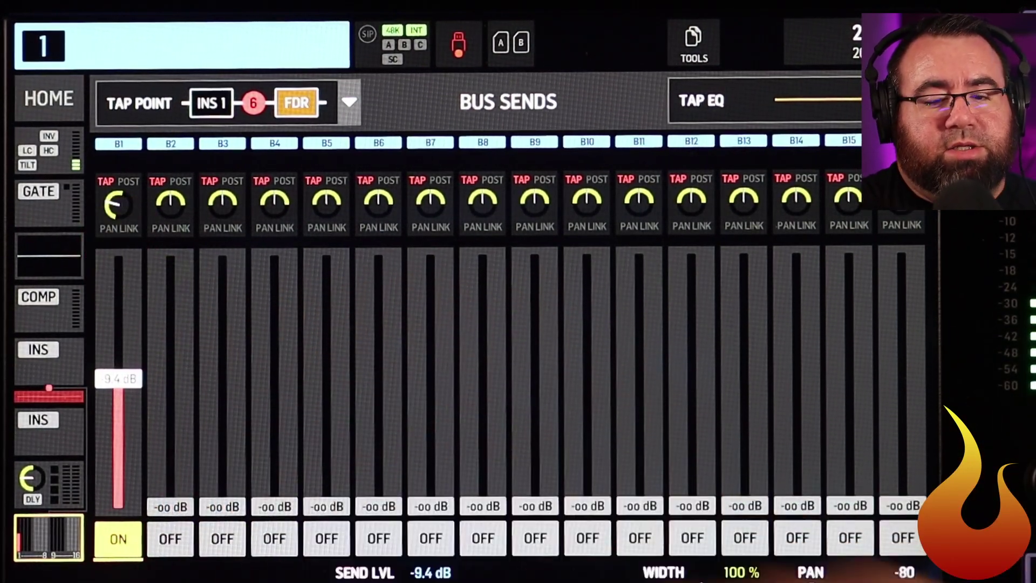
drag(909, 572, 851, 575)
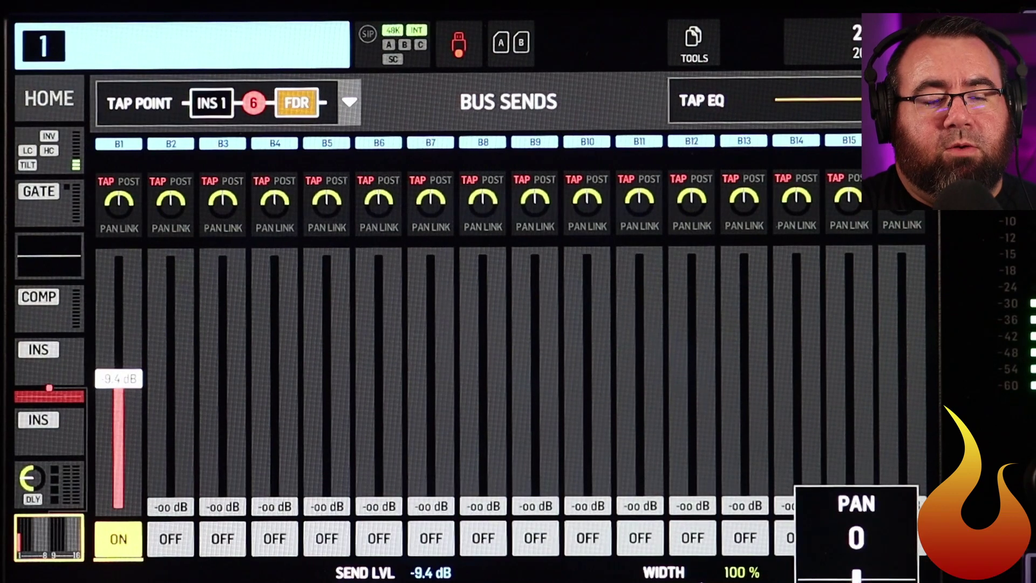
- Open the detailed settings of channel 1's send to bus 1, sweep its pan both ways, and return it to 0
click(119, 201)
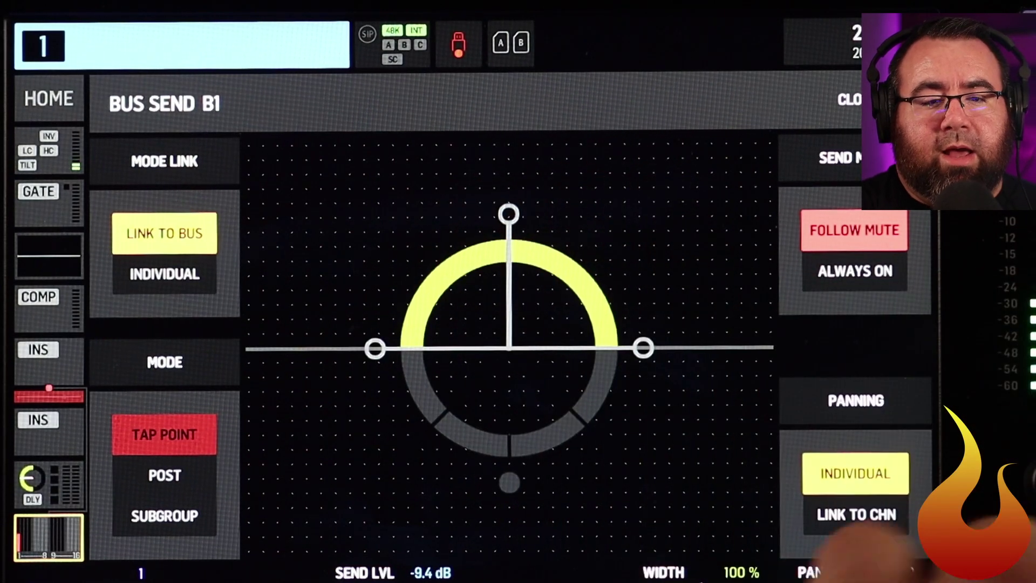
scroll(857, 572, up, 10)
scroll(856, 572, down, 20)
scroll(857, 572, up, 10)
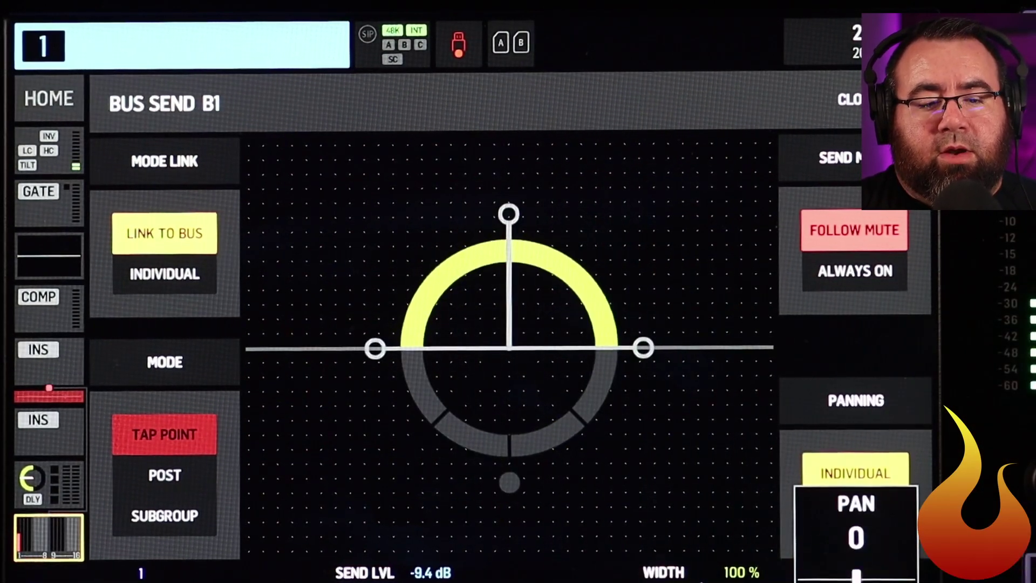
scroll(857, 572, up, 1)
scroll(857, 572, down, 1)
- Sweep the width of the bus 1 send down past -55 % and return it to 100 %
scroll(702, 572, down, 7)
scroll(702, 572, up, 20)
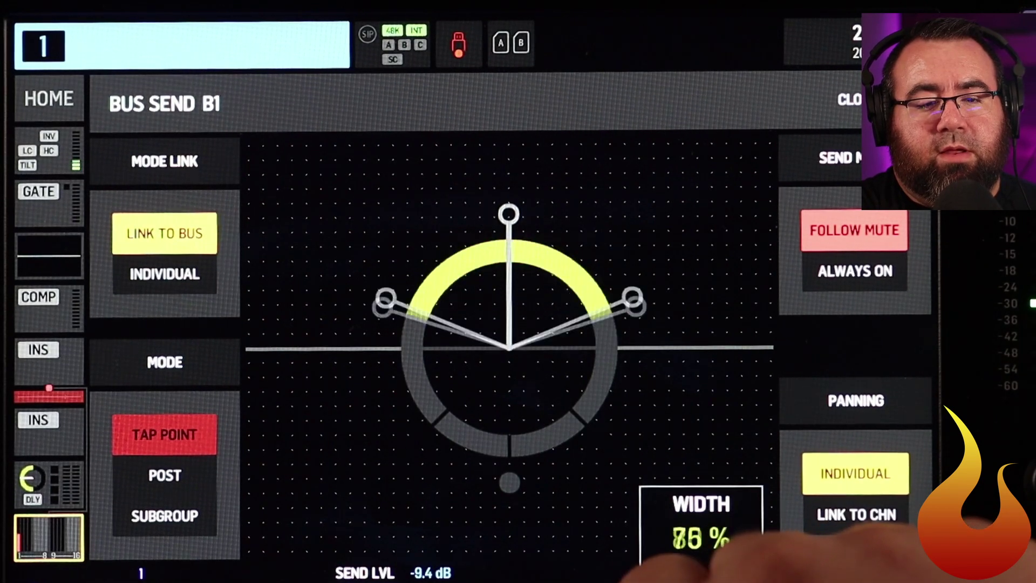
scroll(701, 572, down, 20)
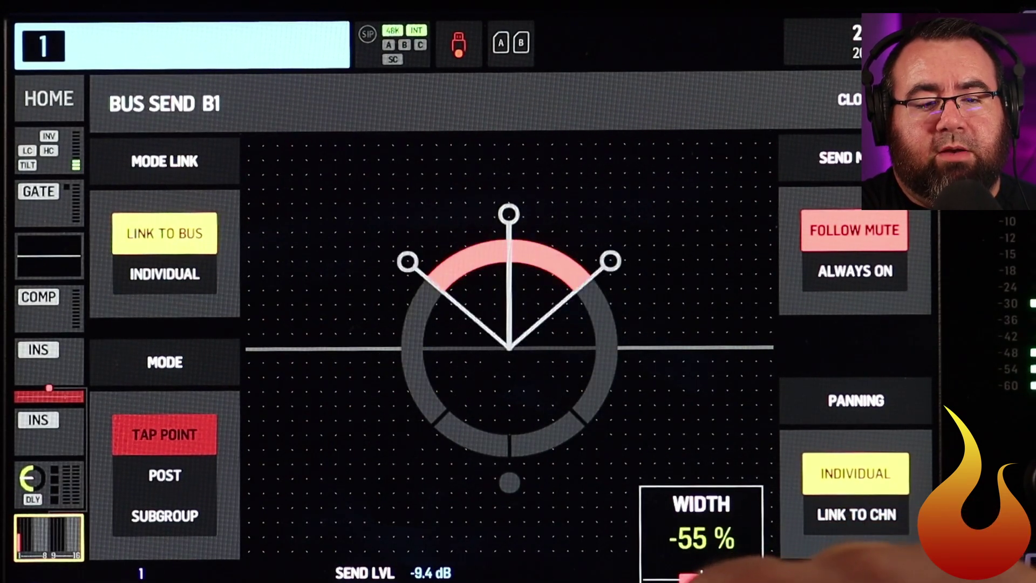
scroll(701, 572, down, 10)
scroll(701, 572, up, 20)
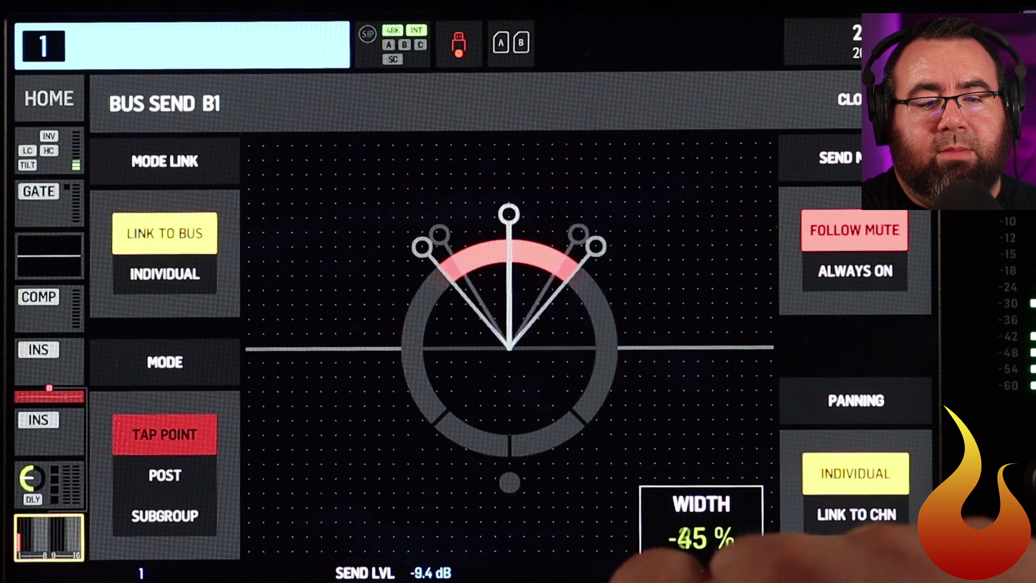
scroll(702, 572, up, 19)
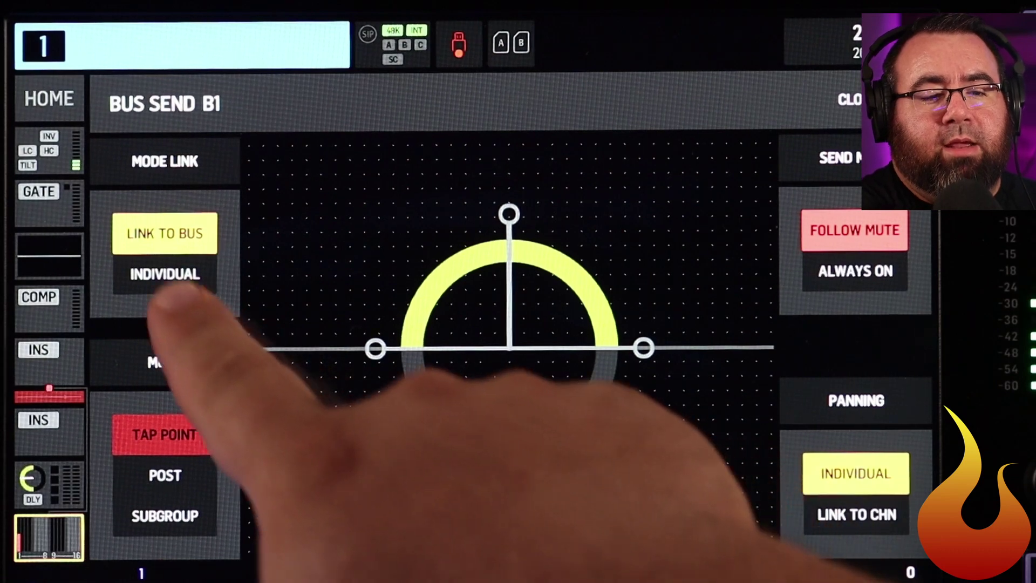
- Try an Individual mode link with Subgroup and Tap Point on the bus 1 send, and restore Link to Bus
click(165, 274)
click(165, 516)
click(165, 434)
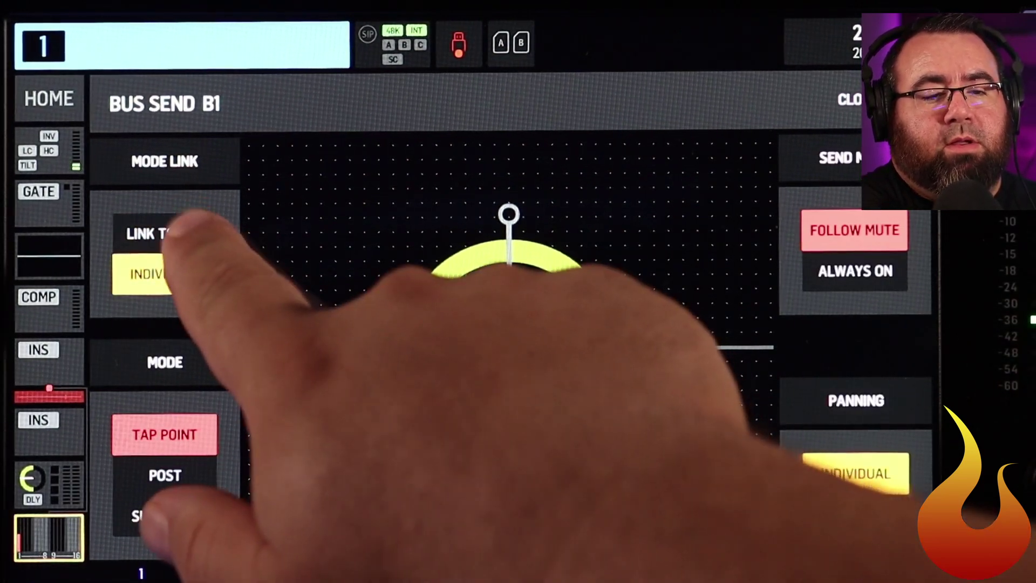
click(162, 233)
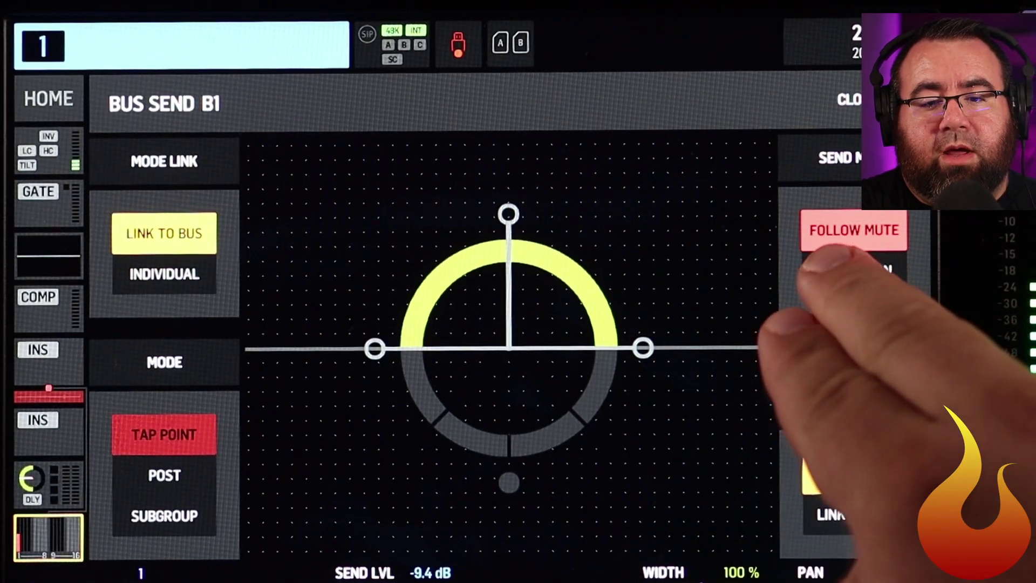
- Try Always On and Link to CHN panning on the bus 1 send, and restore Follow Mute, Individual panning and pan 0
click(854, 271)
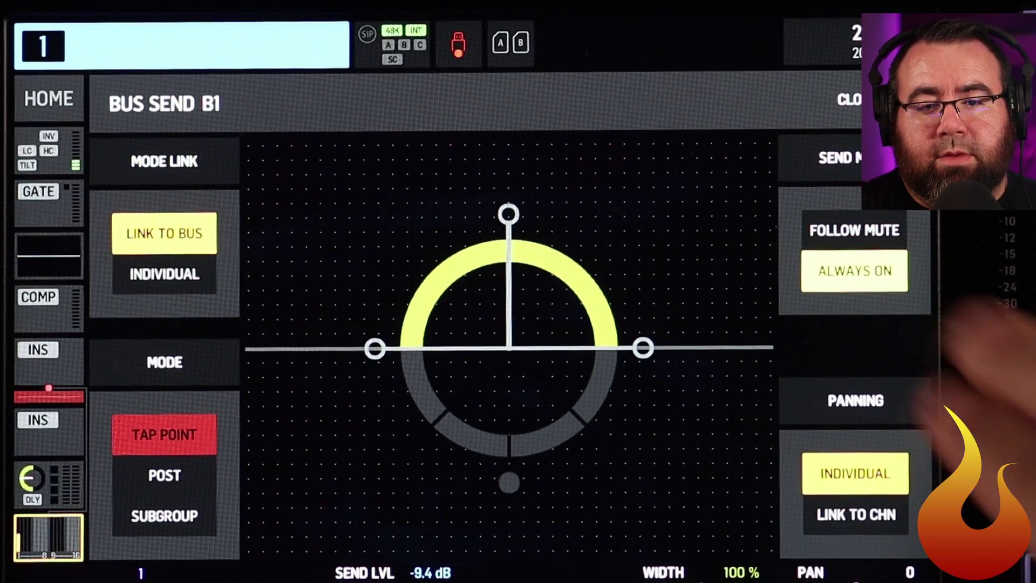
click(854, 231)
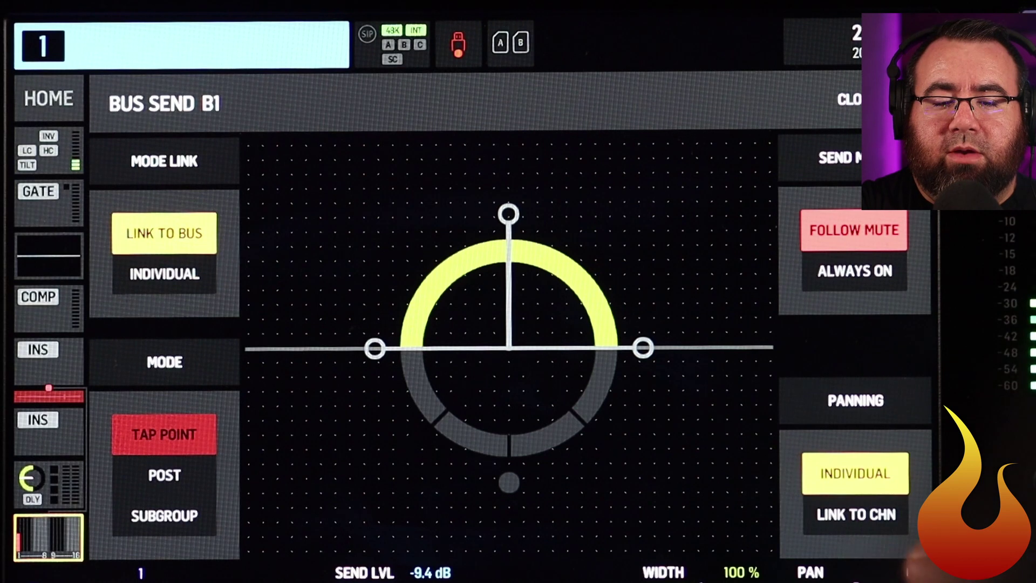
click(856, 514)
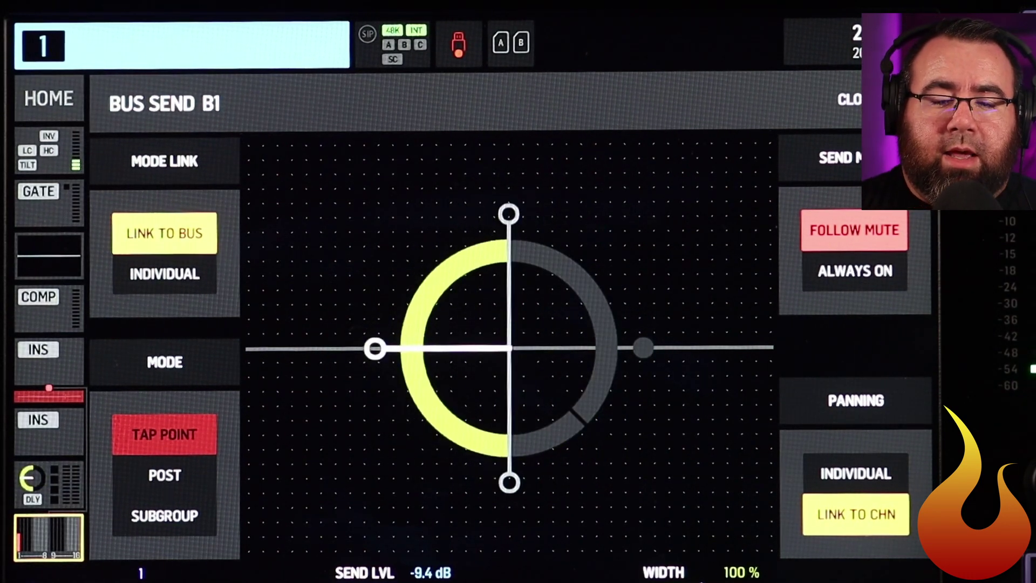
click(855, 474)
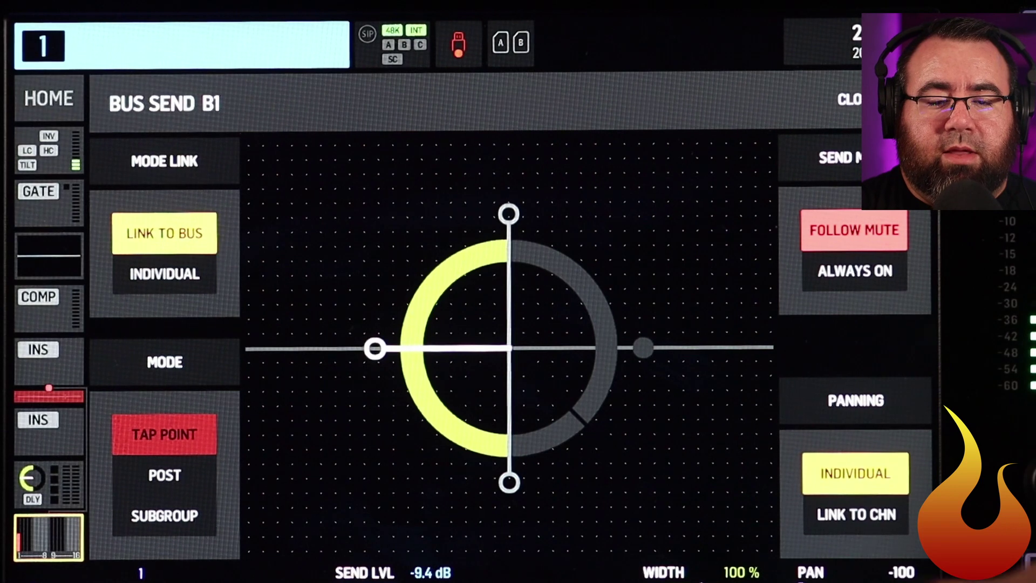
scroll(856, 534, up, 10)
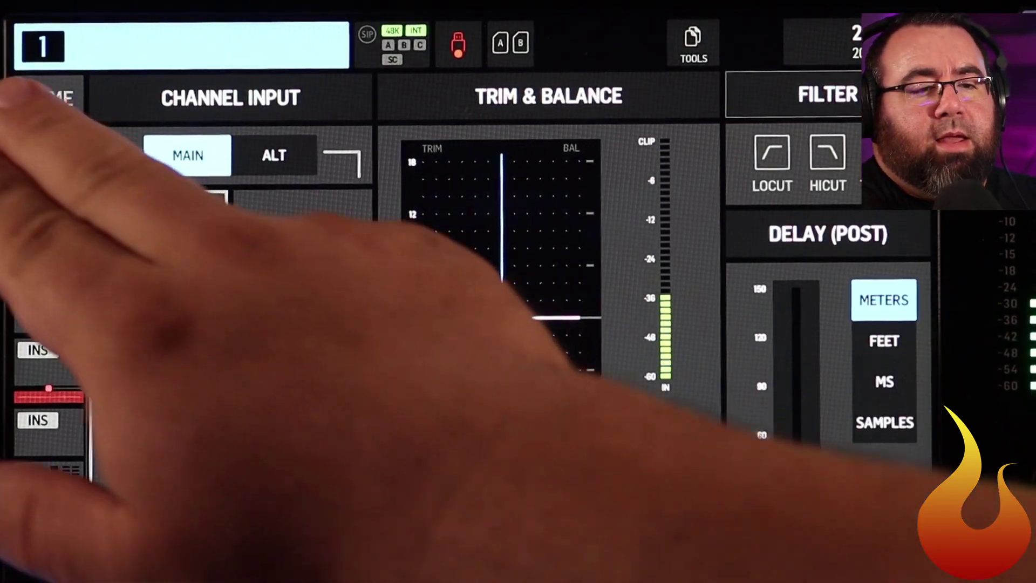
- Return from channel 1's overview to its bus sends, and move the tap point to 8, between INS 2 and PAN
click(49, 98)
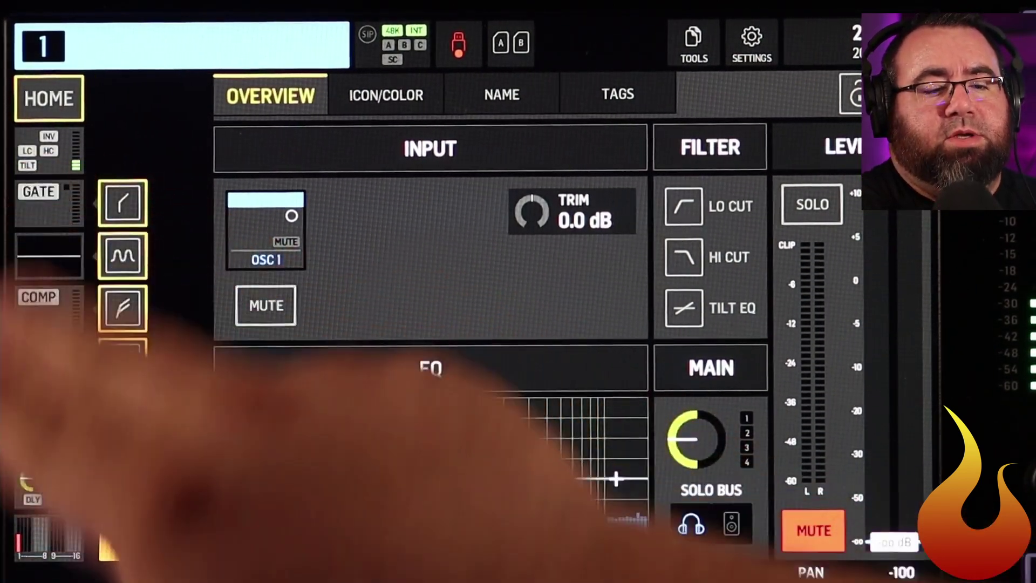
click(49, 537)
click(349, 102)
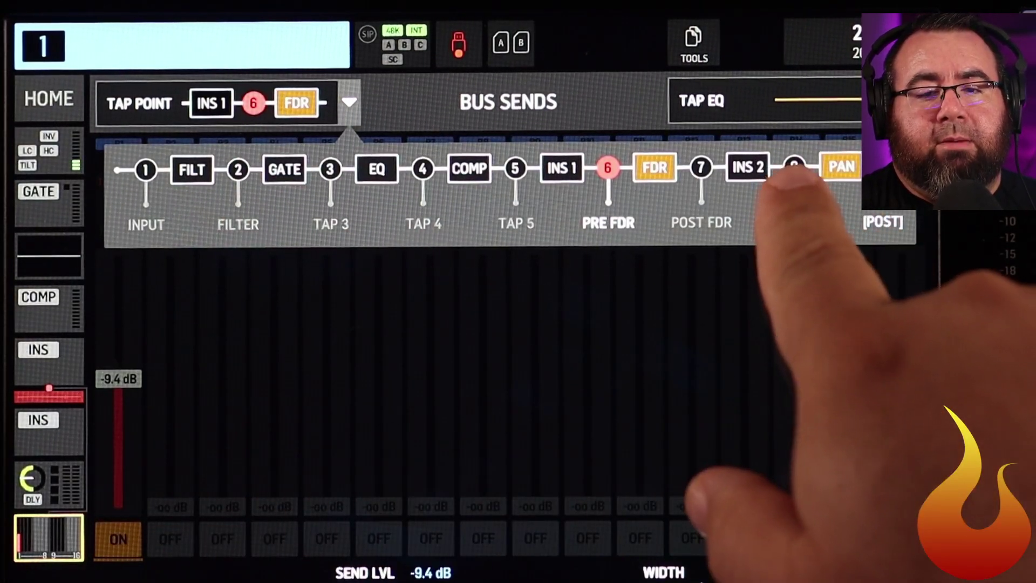
click(794, 173)
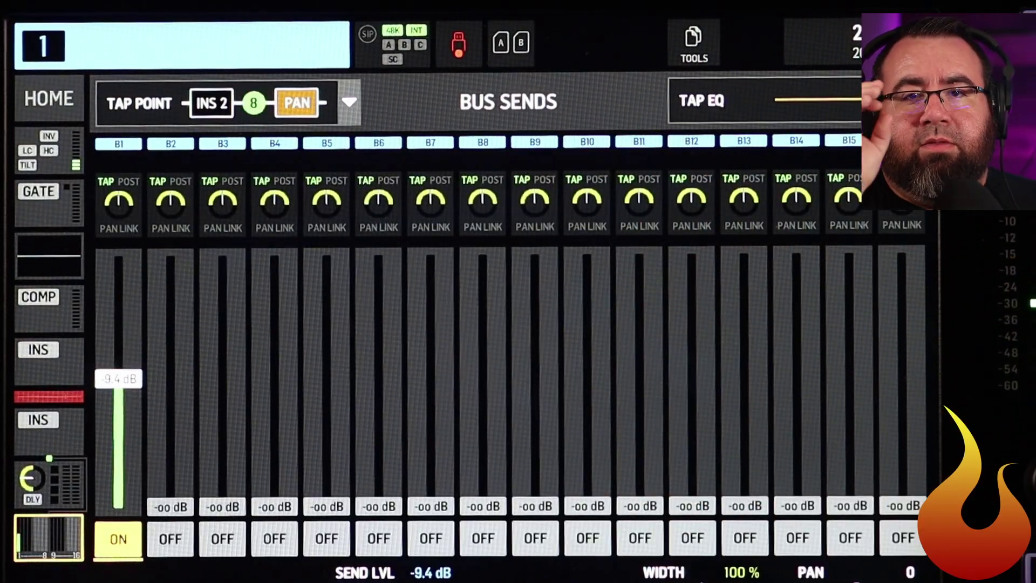